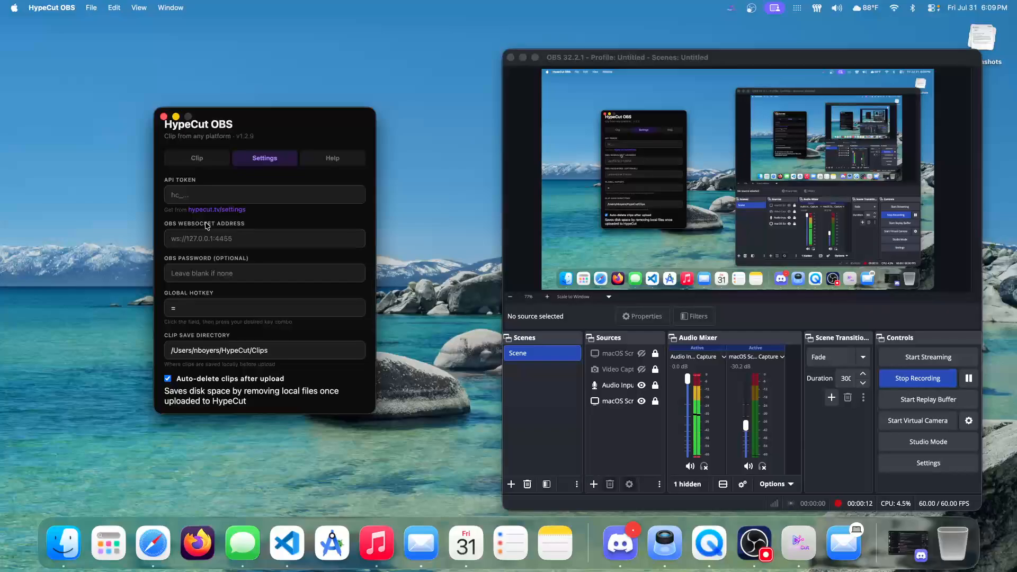
Switch to the HypeCut web settings in Safari and regenerate the Stream Deck Integration API token.
key(ctrl+Right)
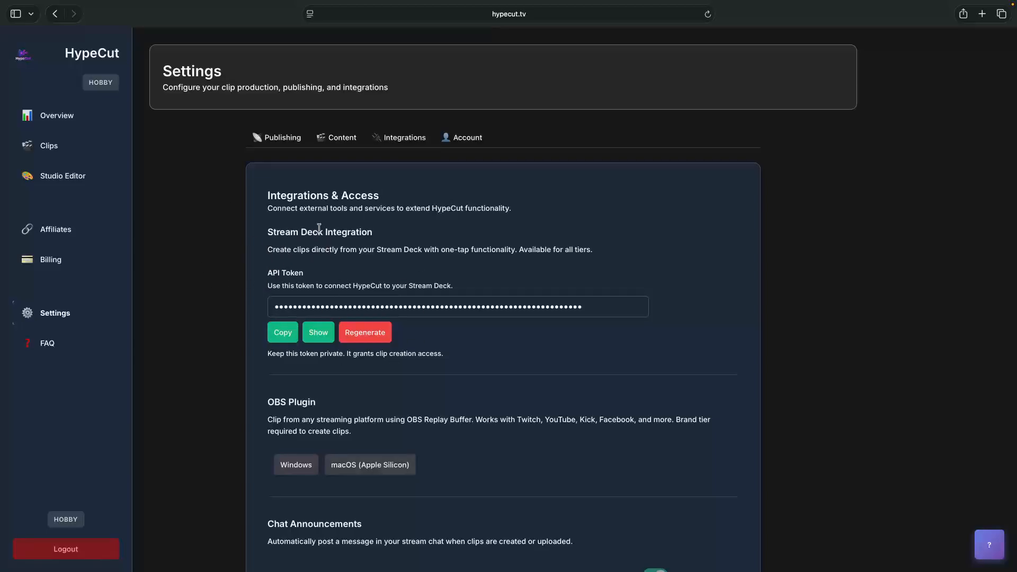
drag(268, 231, 426, 229)
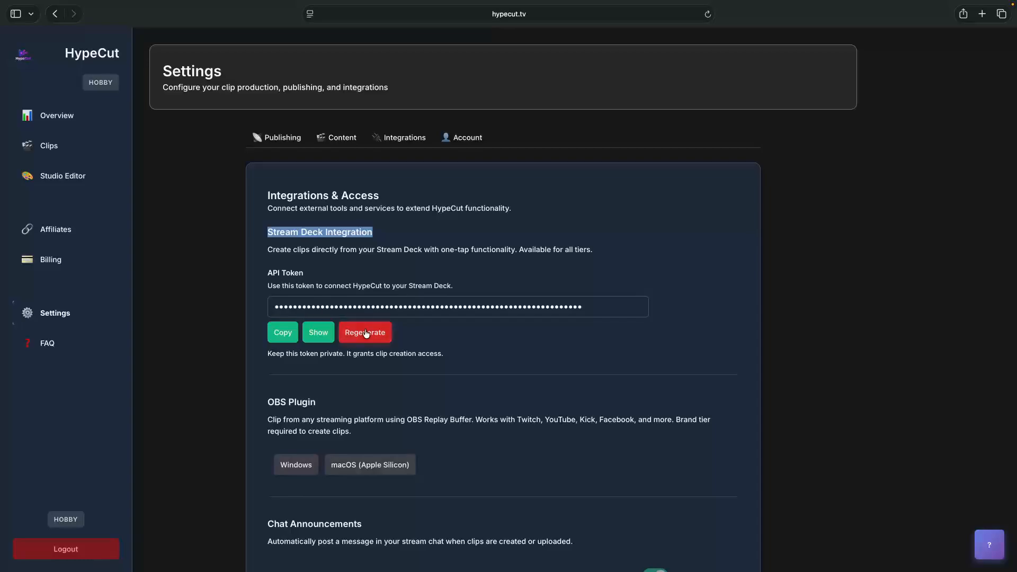
click(278, 222)
drag(267, 233, 575, 266)
key(Tab)
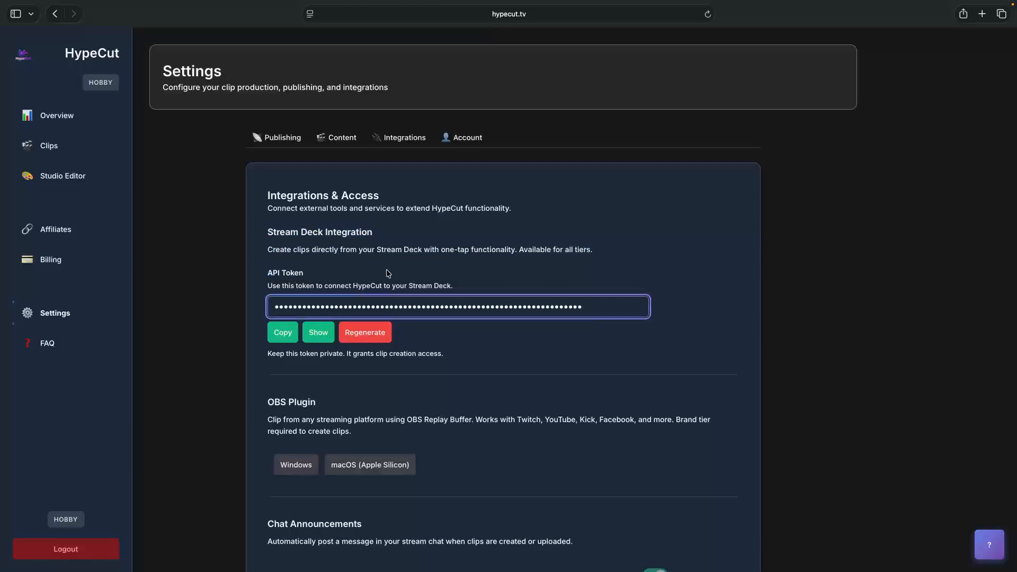
click(342, 335)
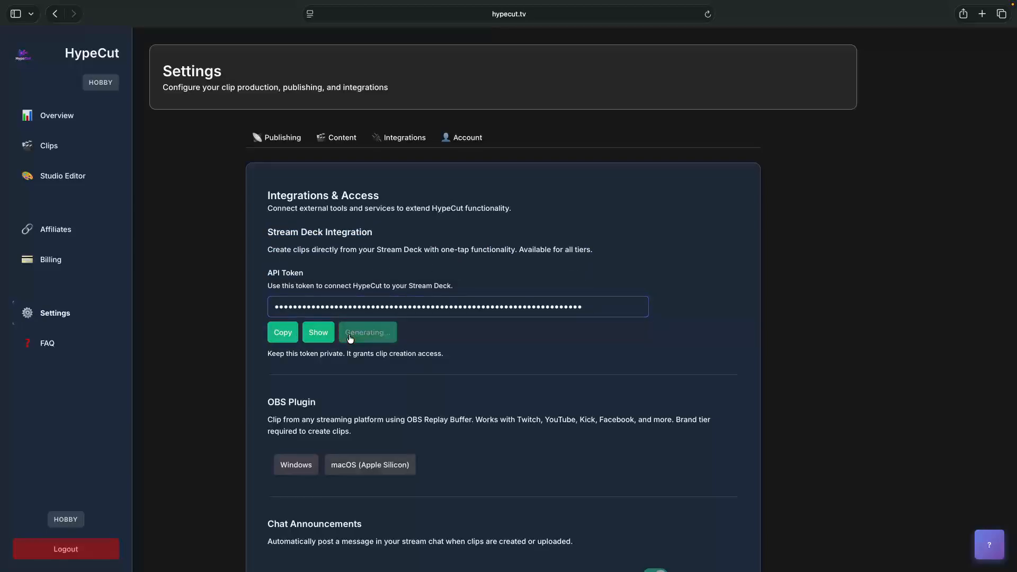
Copy the API token from the web settings and paste it into the HypeCut OBS app's API Token field.
click(282, 339)
key(ctrl+Left)
click(264, 195)
key(super+v)
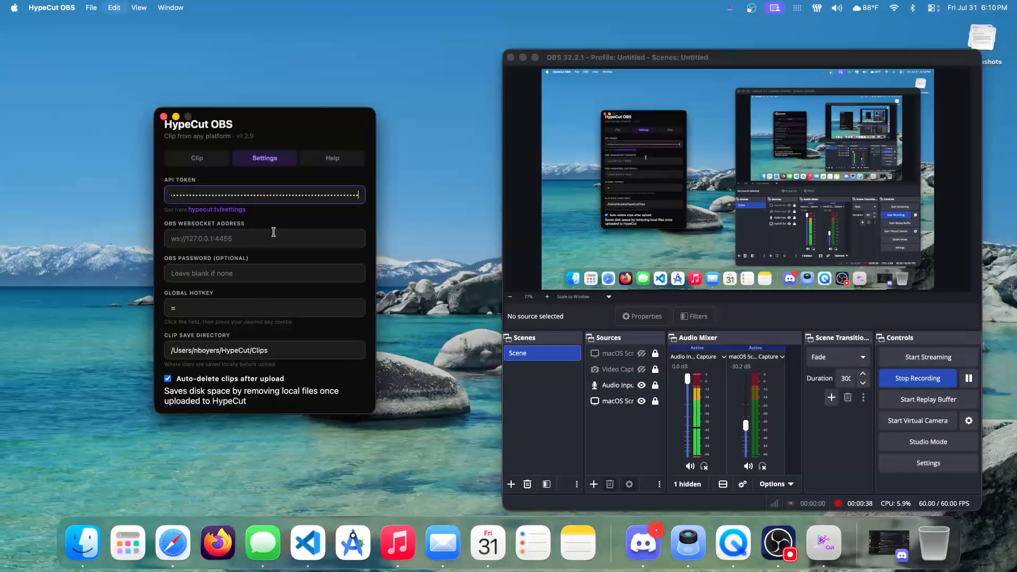
Switch to OBS and enable the WebSocket server in its WebSocket Server Settings.
click(209, 243)
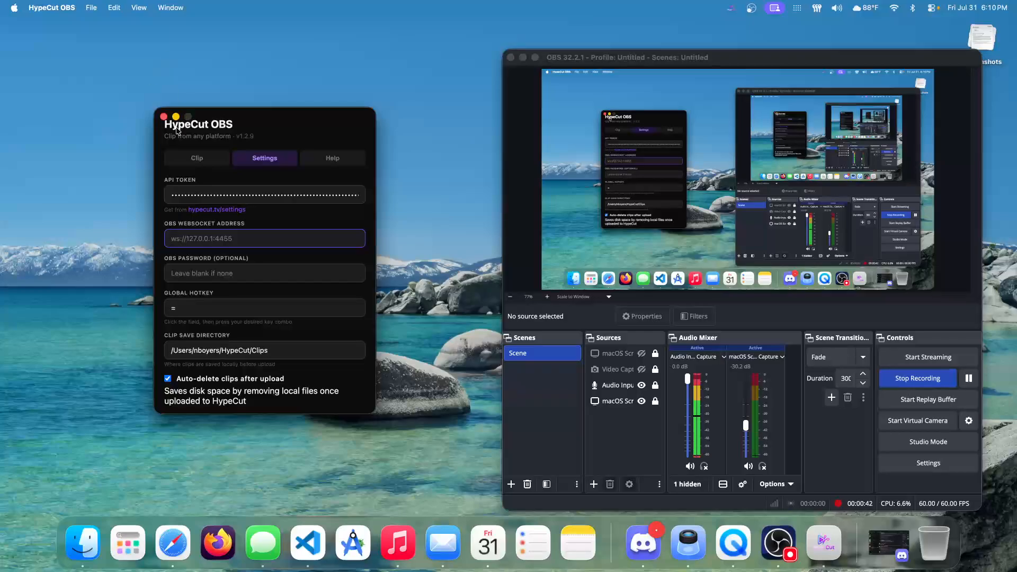
click(532, 230)
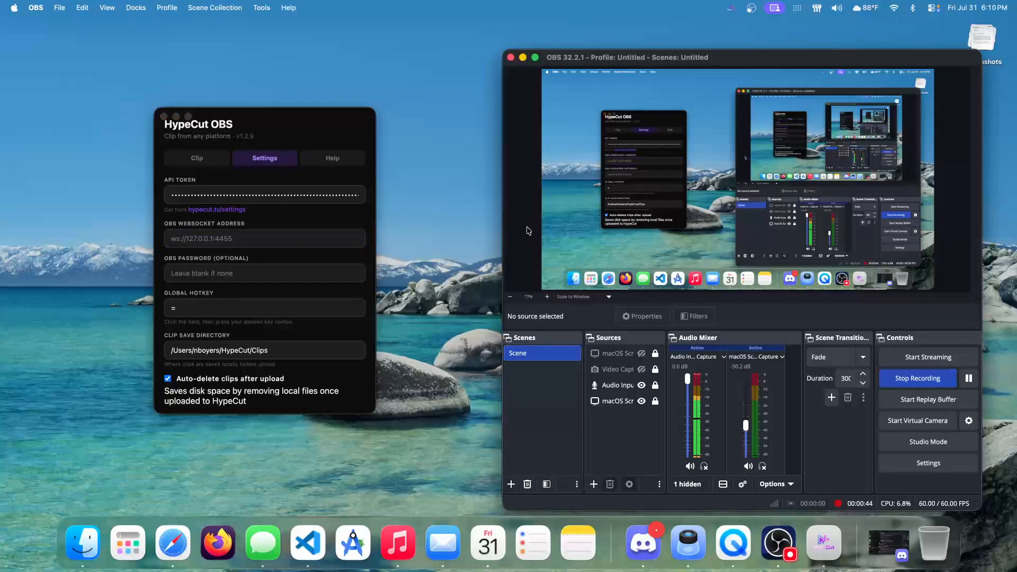
click(261, 7)
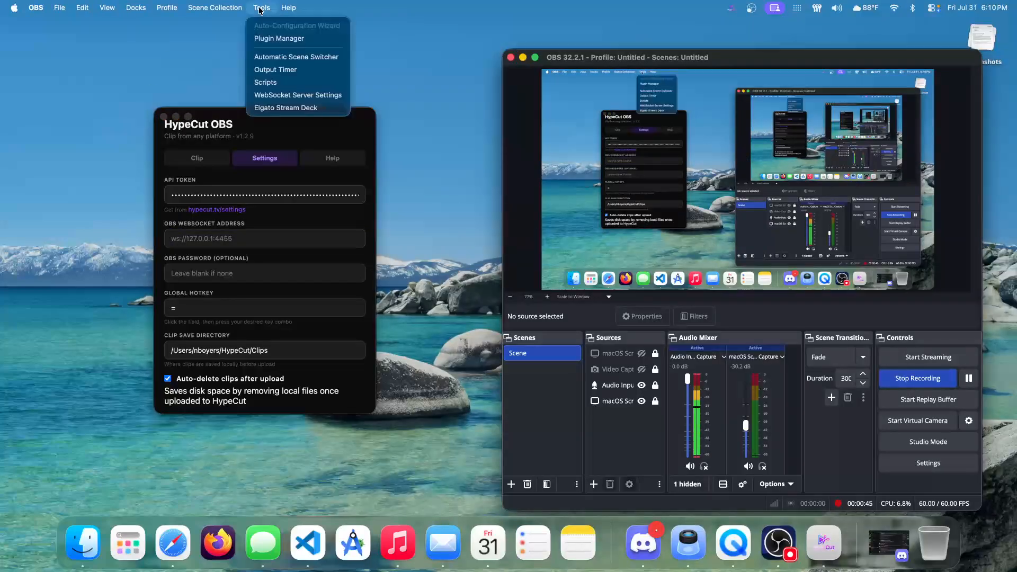
click(285, 96)
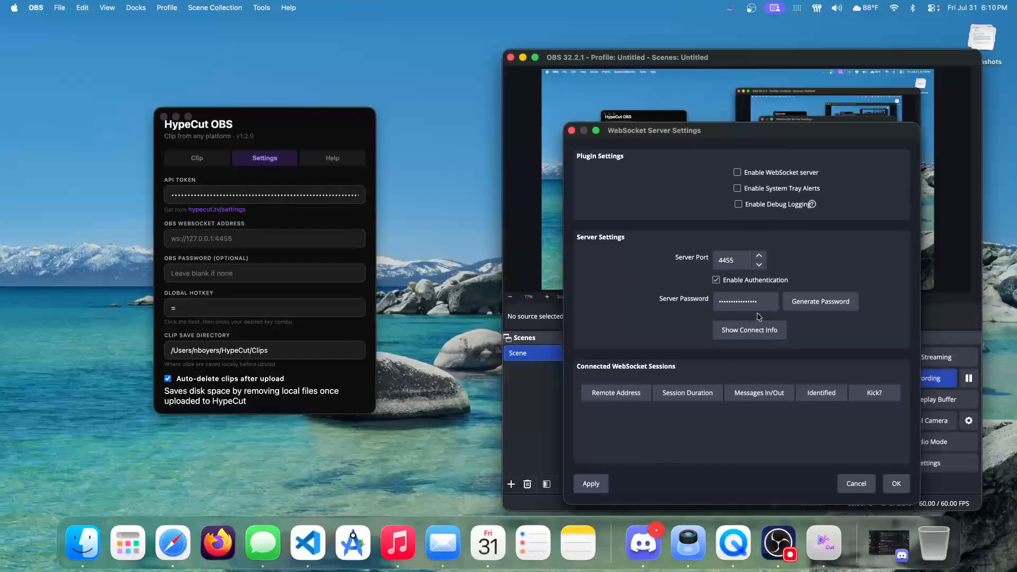
click(737, 172)
Set HypeCut's OBS WebSocket address to ws://172.16.20.6:4455, copying the server IP from the OBS connect info.
click(189, 240)
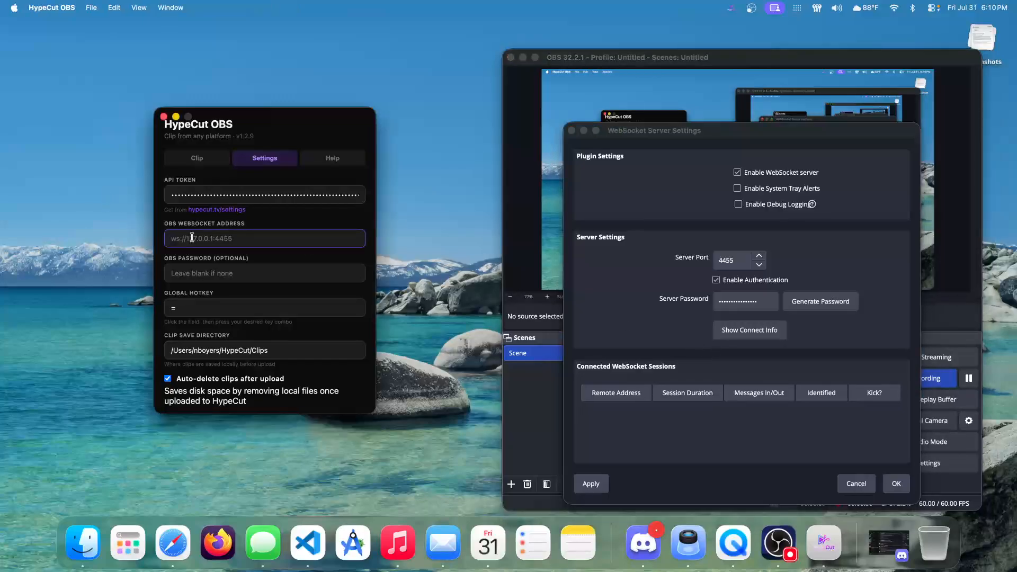
text(ws://)
click(753, 333)
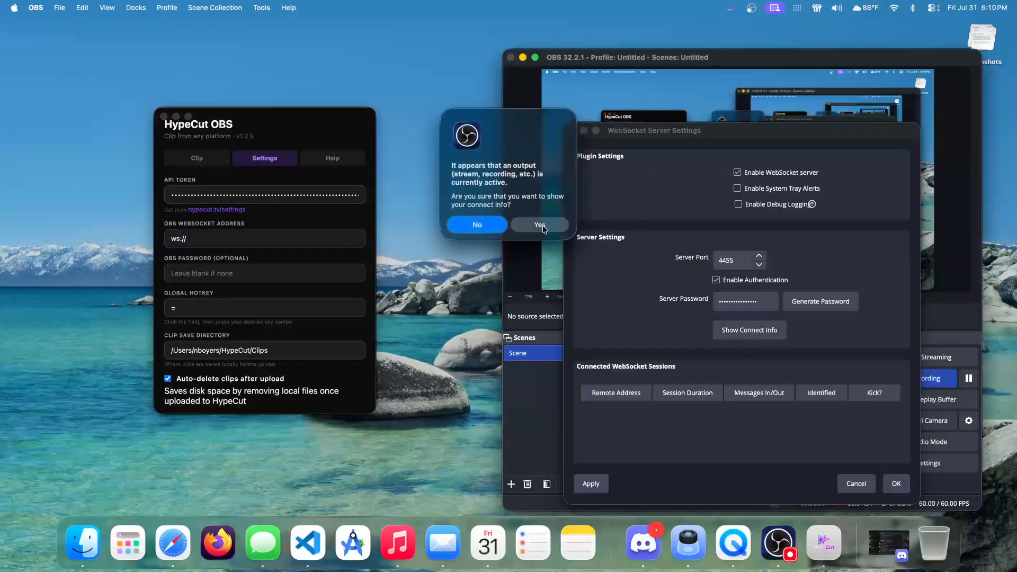
click(543, 225)
click(550, 169)
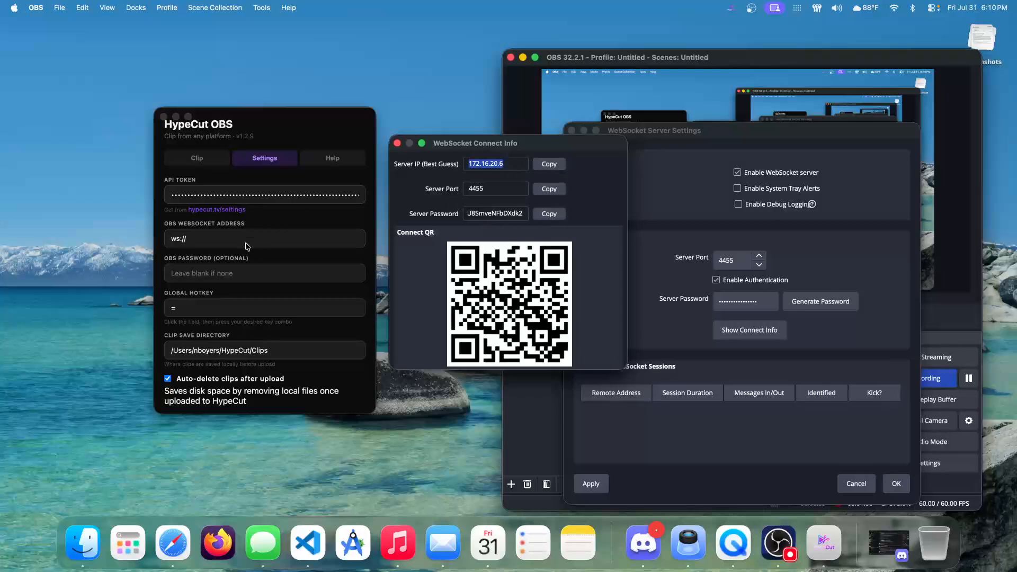
click(215, 239)
key(super+v)
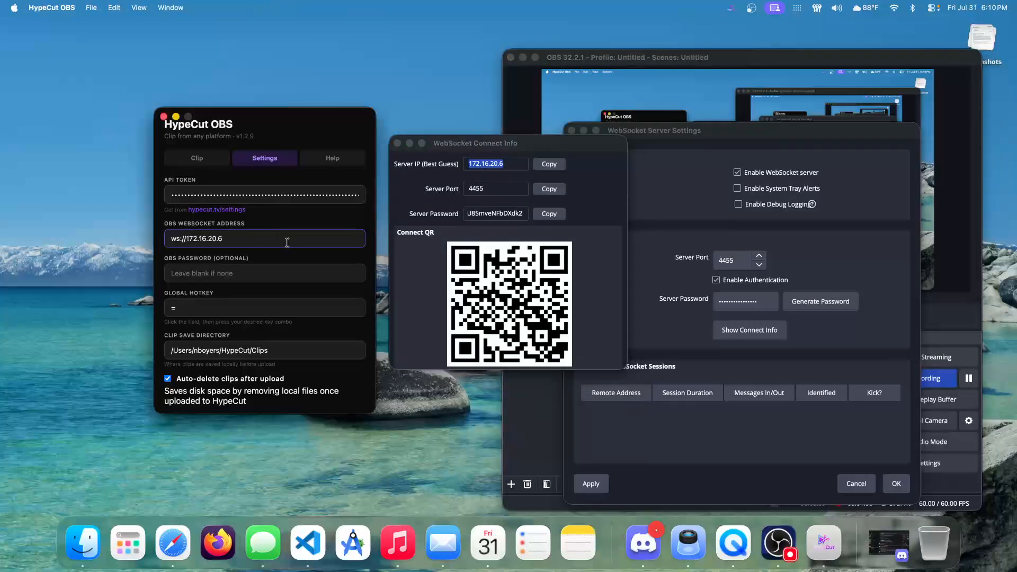
text(:4455)
Copy the server password from the WebSocket connect info and paste it into HypeCut's OBS Password field.
click(549, 213)
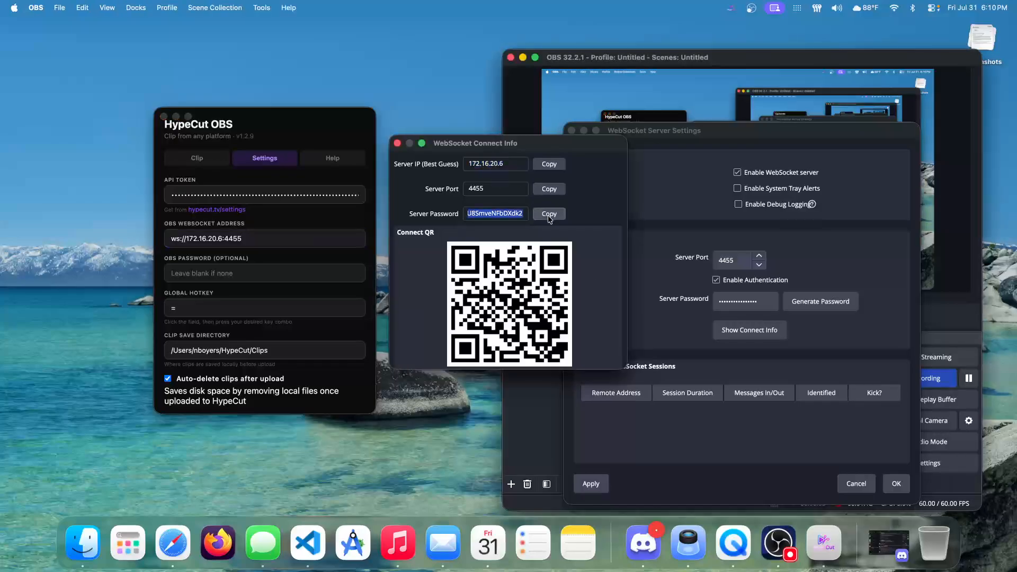
click(194, 273)
key(super+v)
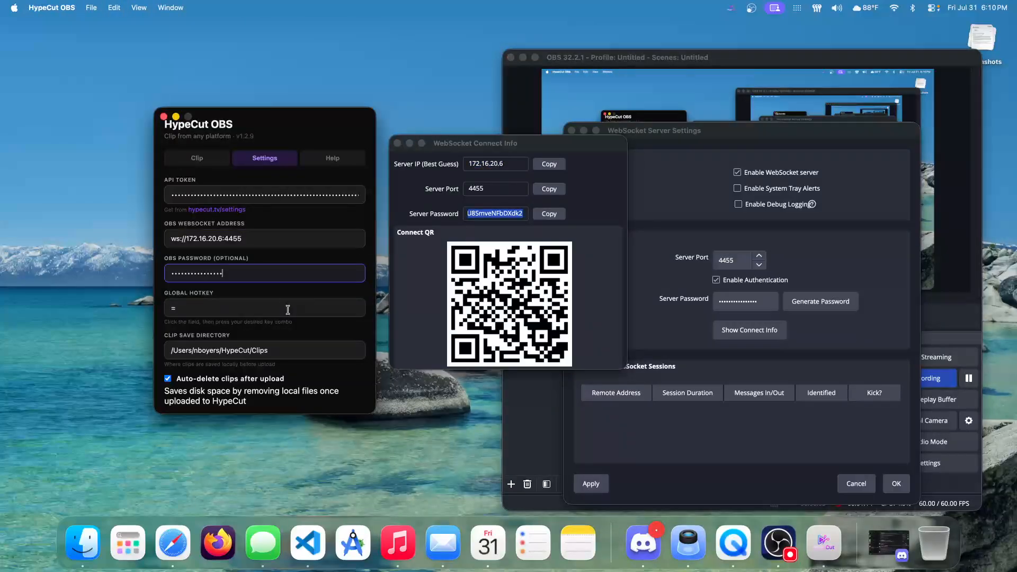
Save the HypeCut settings and reconnect to OBS, closing the connect info and accepting the WebSocket server settings.
scroll(288, 310, down, 2)
click(245, 380)
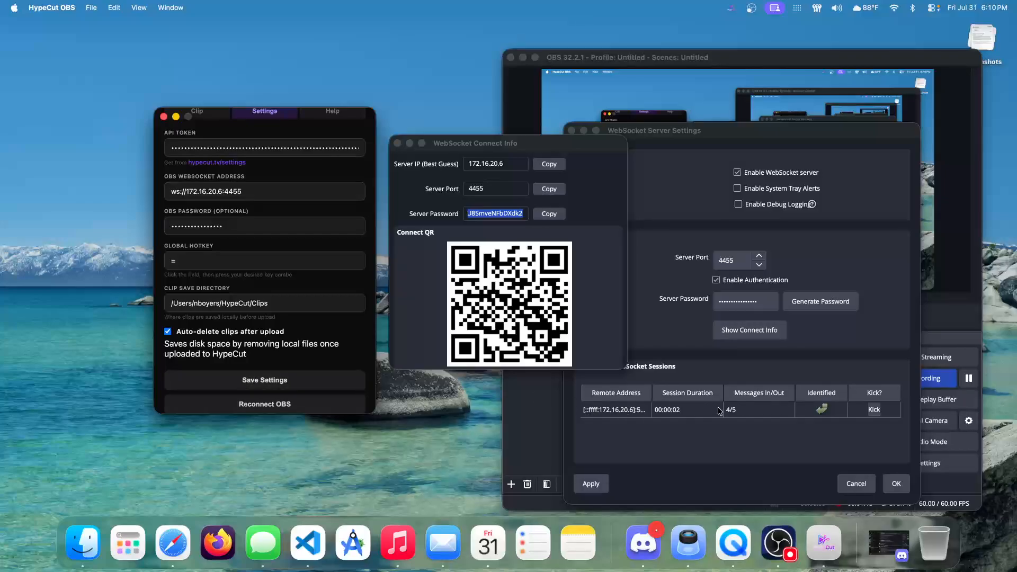
click(268, 404)
click(395, 144)
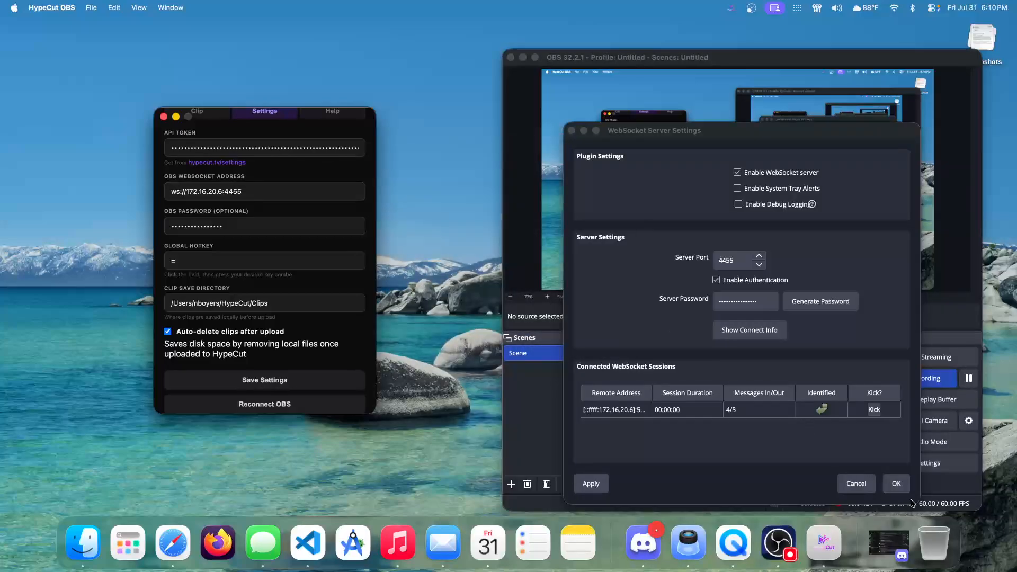
click(900, 486)
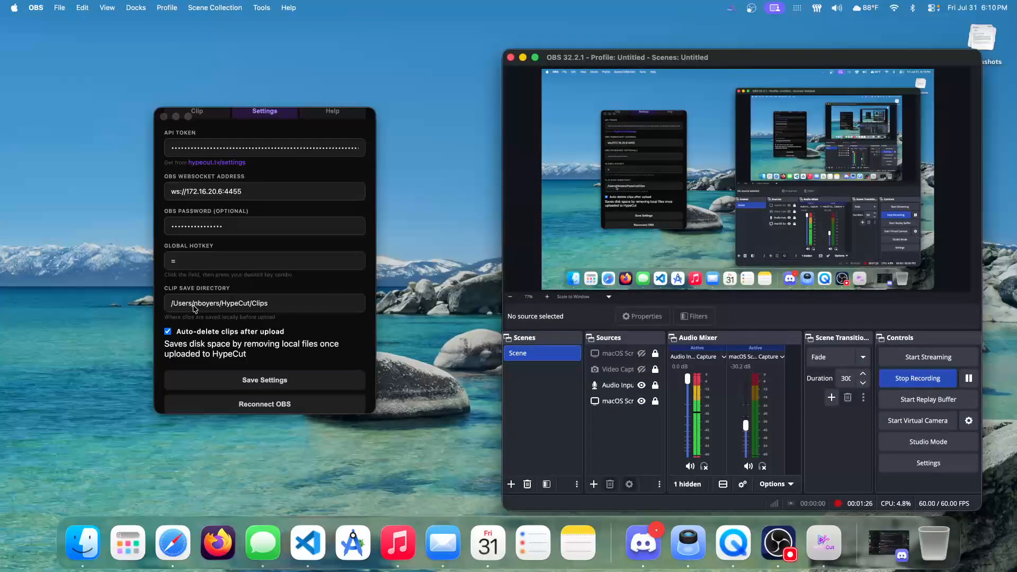
Review the saved HypeCut connection settings and show the clip creation options.
scroll(194, 309, up, 2)
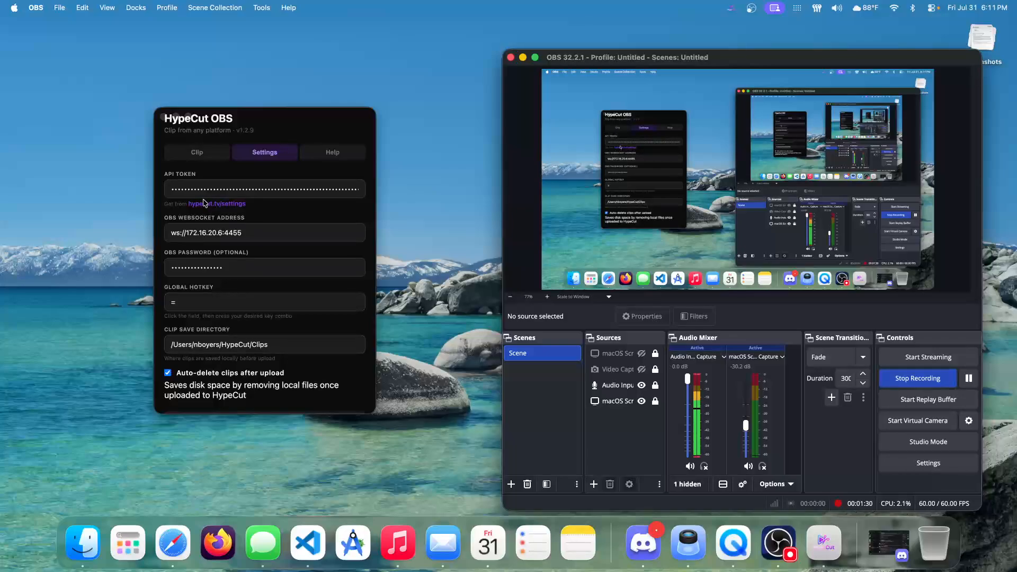
scroll(204, 197, up, 1)
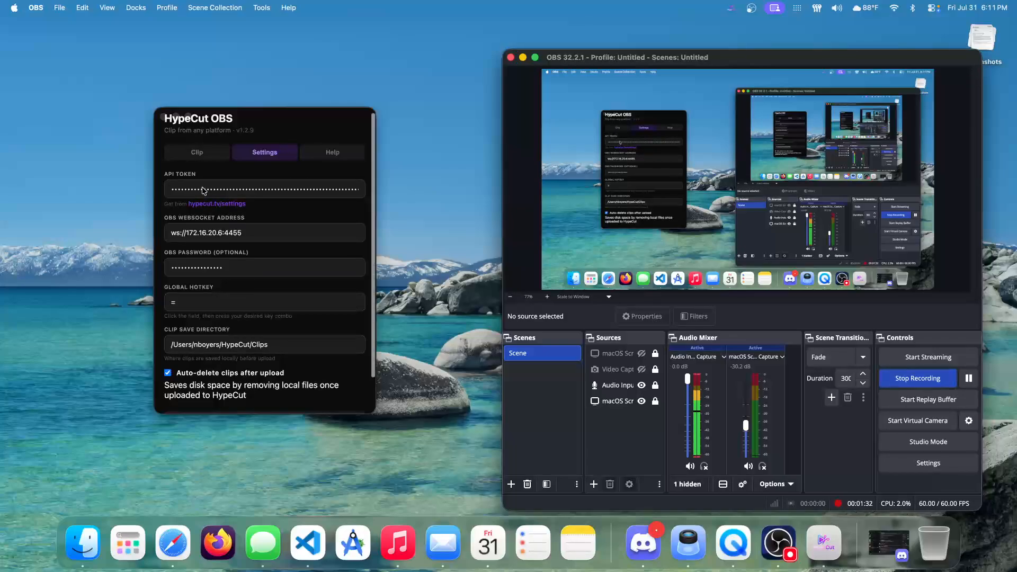
scroll(209, 217, down, 3)
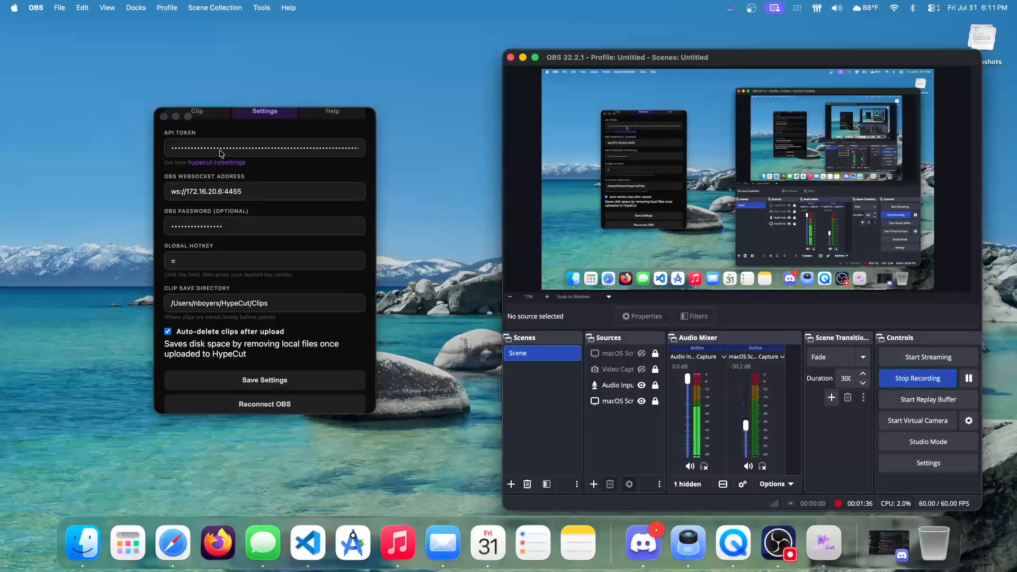
scroll(223, 153, up, 3)
click(195, 151)
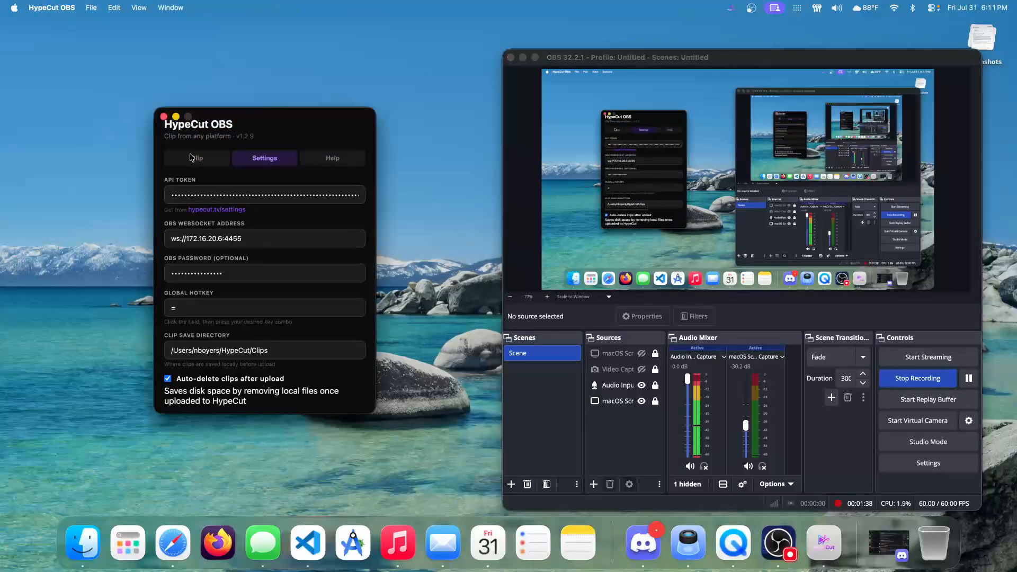
click(192, 159)
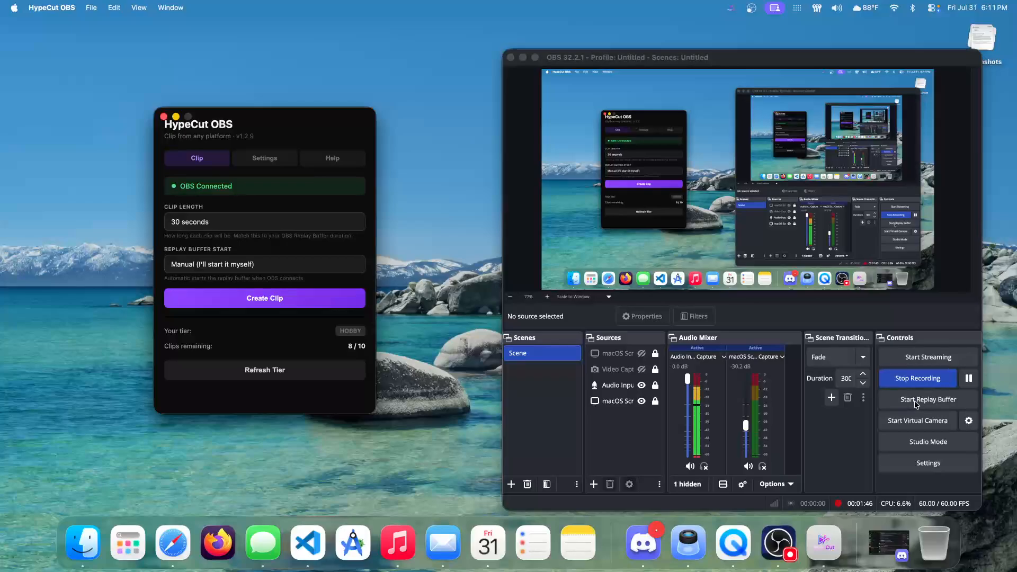
Set Replay Buffer Start to Automatic (start with OBS) and get the OBS replay buffer running.
click(279, 261)
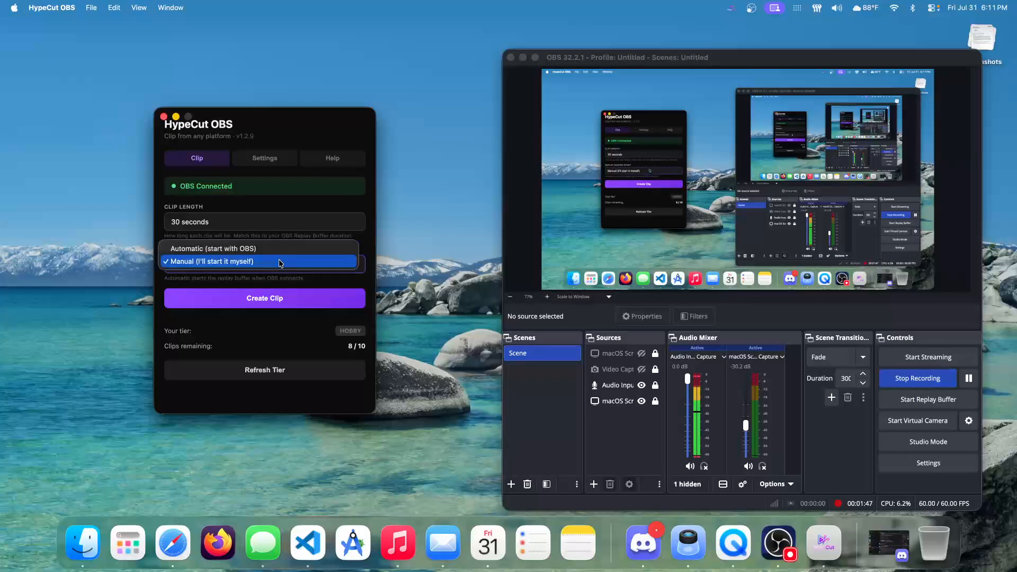
click(223, 250)
click(920, 406)
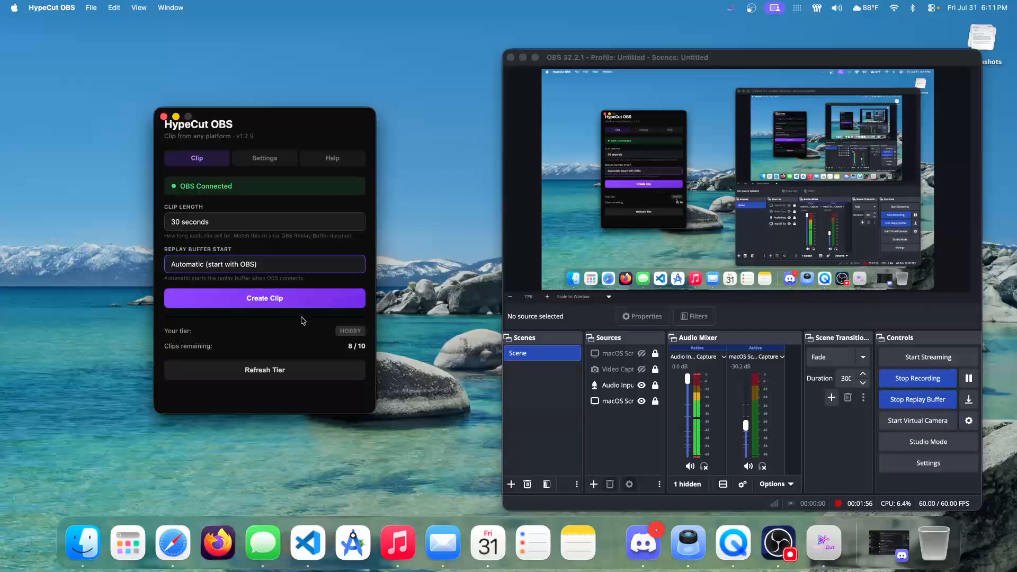
Set Replay Buffer Start to Manual (I'll start it myself) and stop the OBS replay buffer.
click(211, 264)
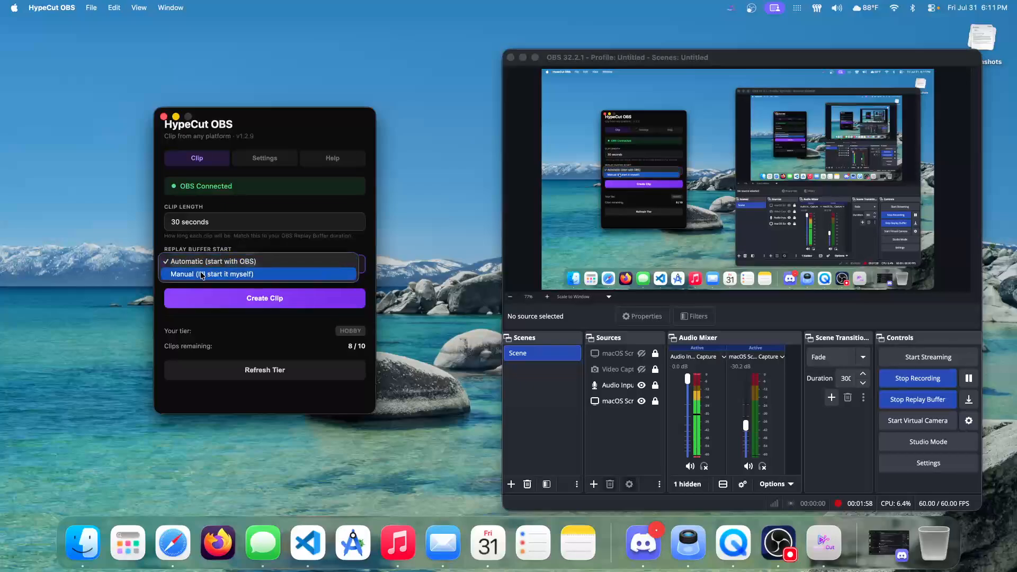
click(241, 274)
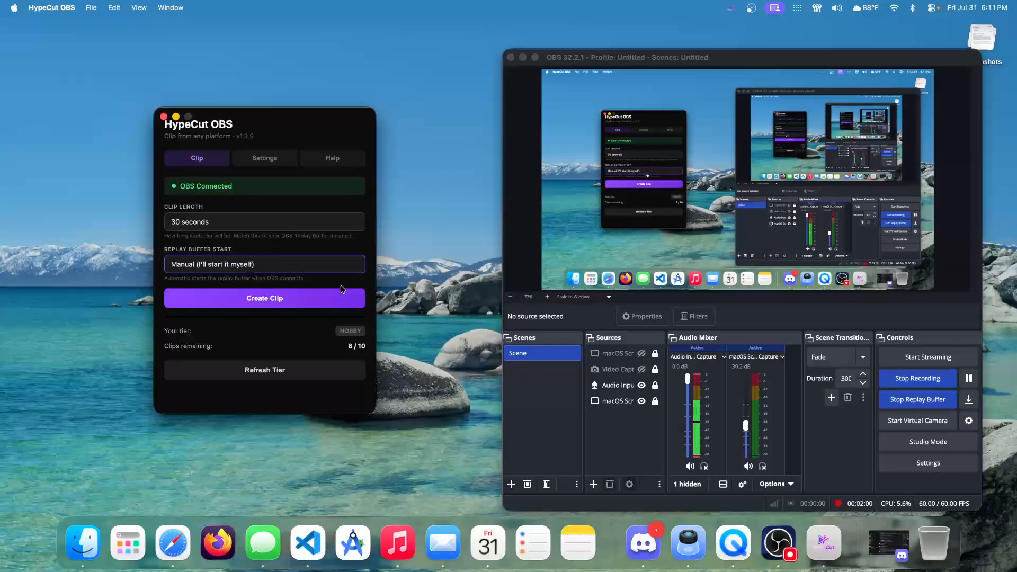
click(910, 404)
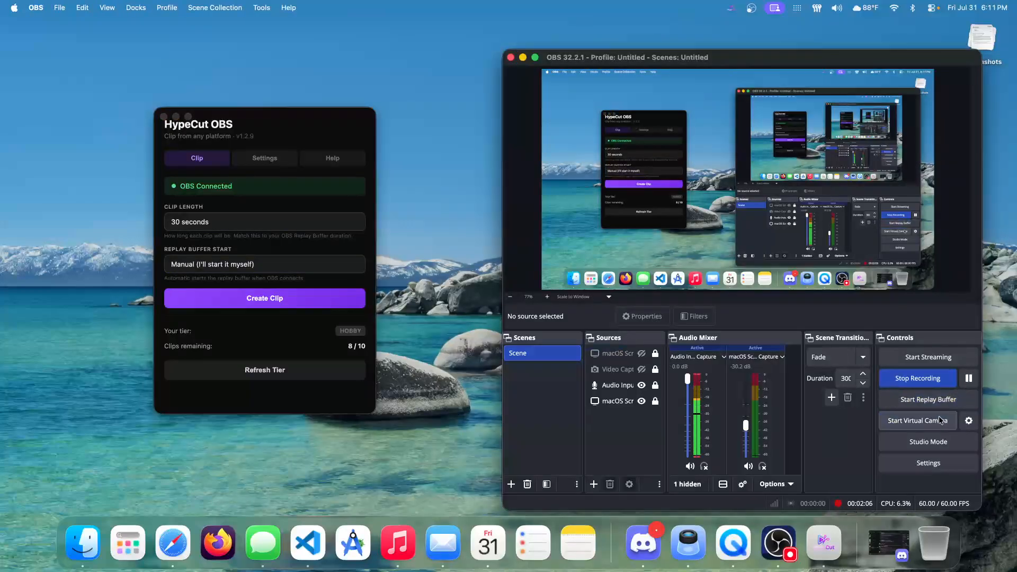
Turn off auto-deleting clips after upload in the HypeCut settings and save the settings.
click(255, 162)
click(256, 161)
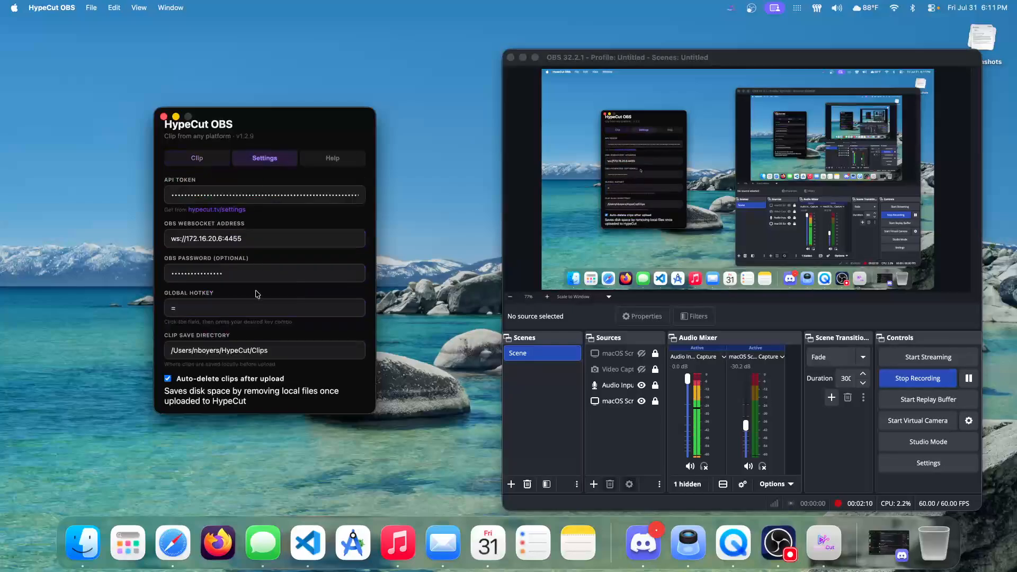
scroll(256, 294, down, 3)
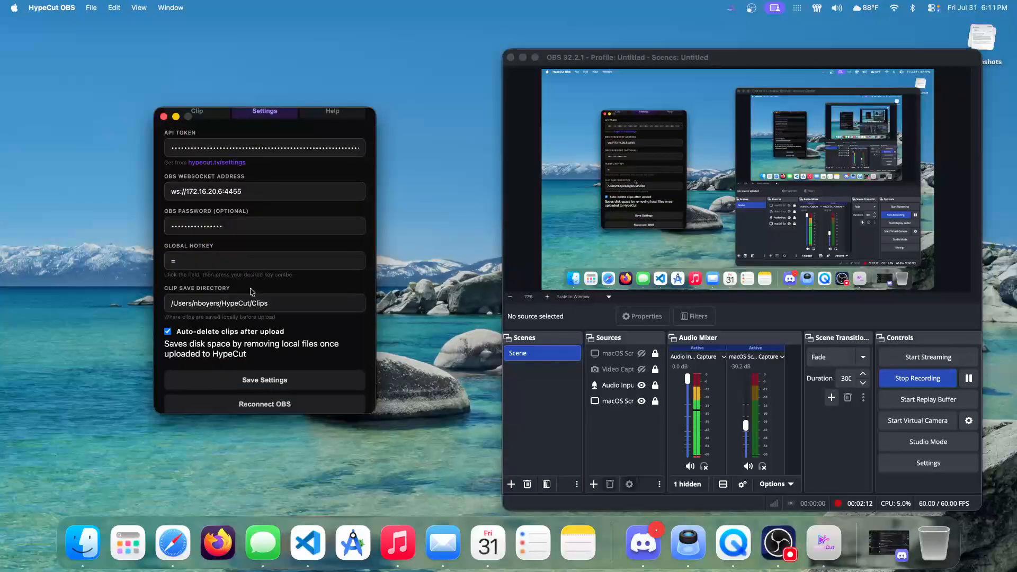
triple_click(283, 304)
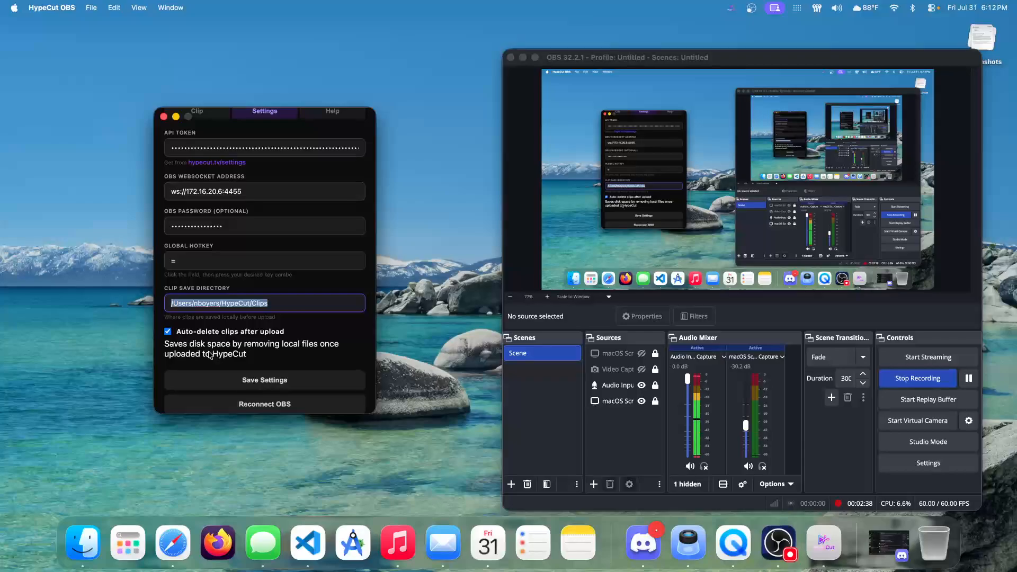
click(168, 331)
click(267, 381)
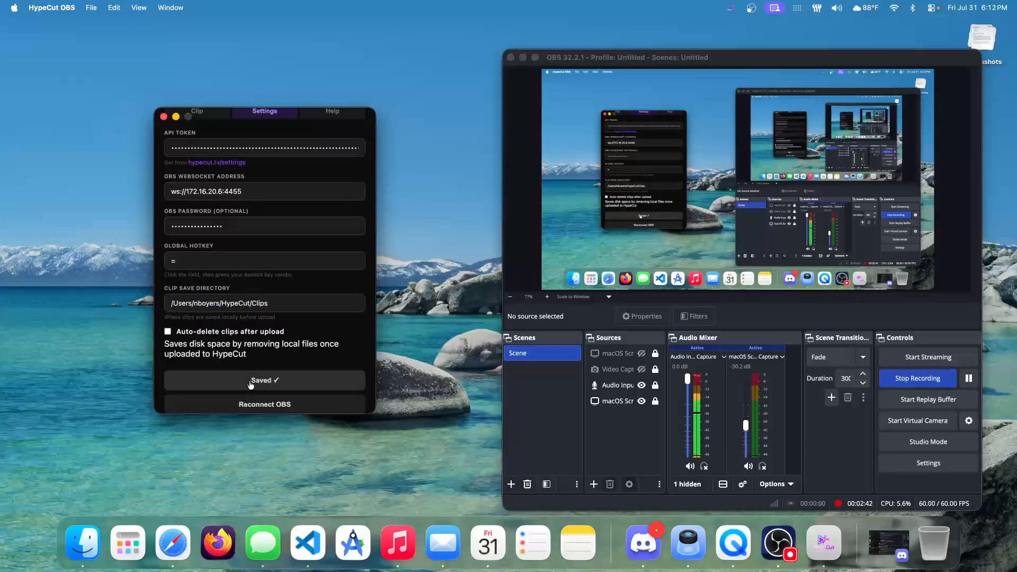
Return to the clip creation options and choose a clip length of 30 seconds.
scroll(224, 292, up, 5)
click(197, 158)
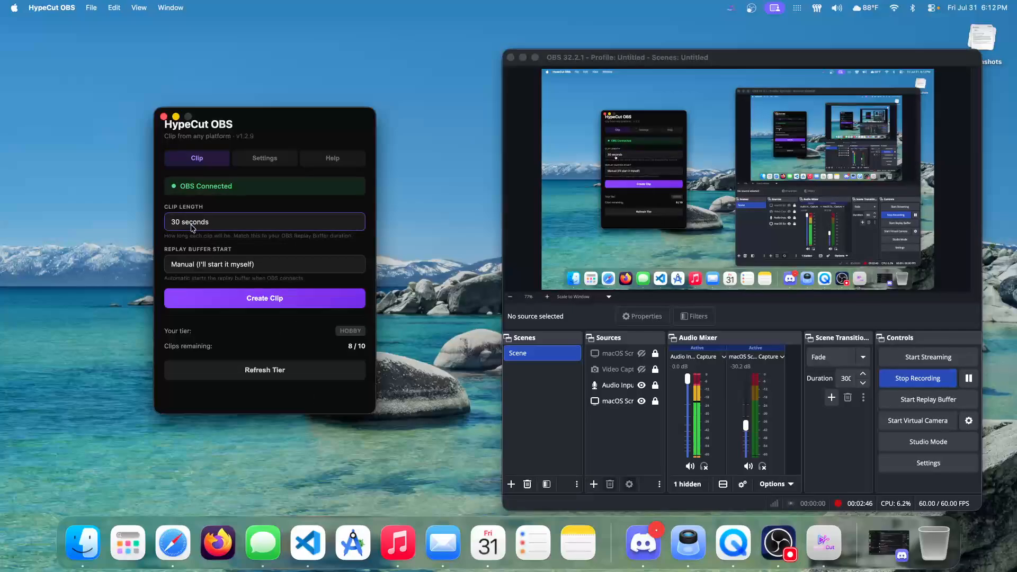
click(165, 224)
click(214, 244)
click(180, 220)
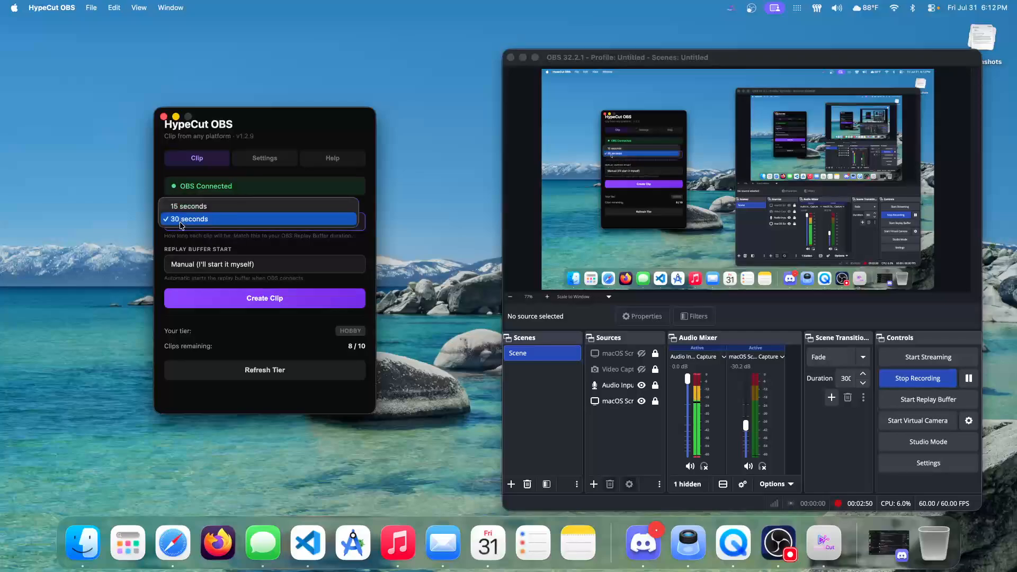
click(177, 218)
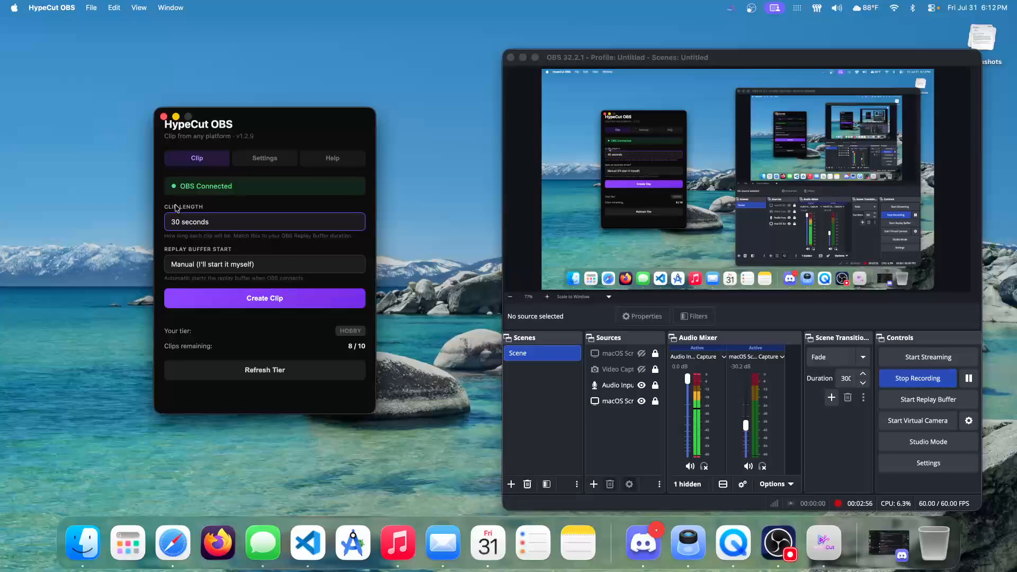
Set the replay buffer's Maximum Replay Time to 30 sec in the OBS output settings, apply it and close the settings.
click(929, 464)
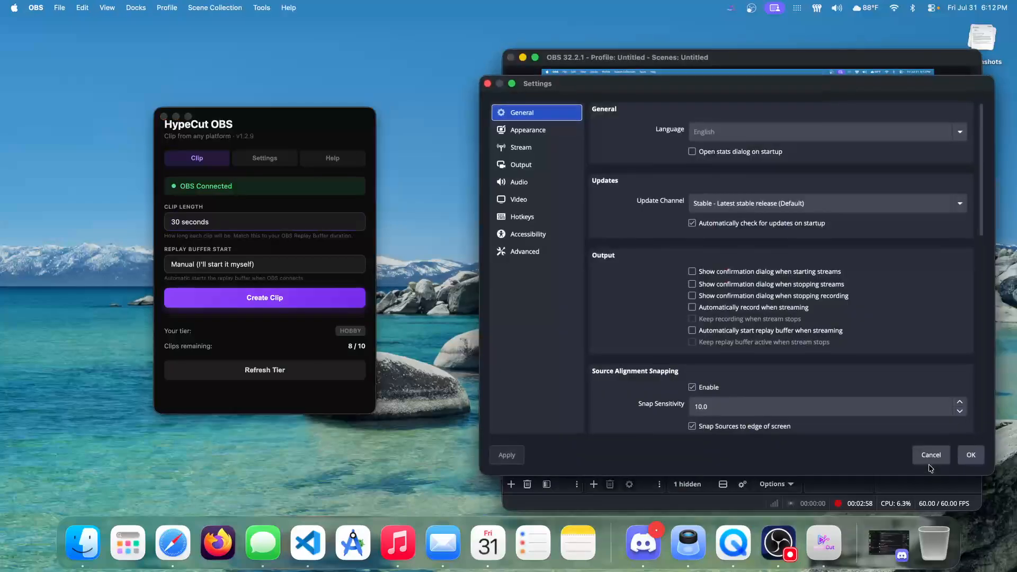
click(514, 162)
scroll(772, 330, down, 5)
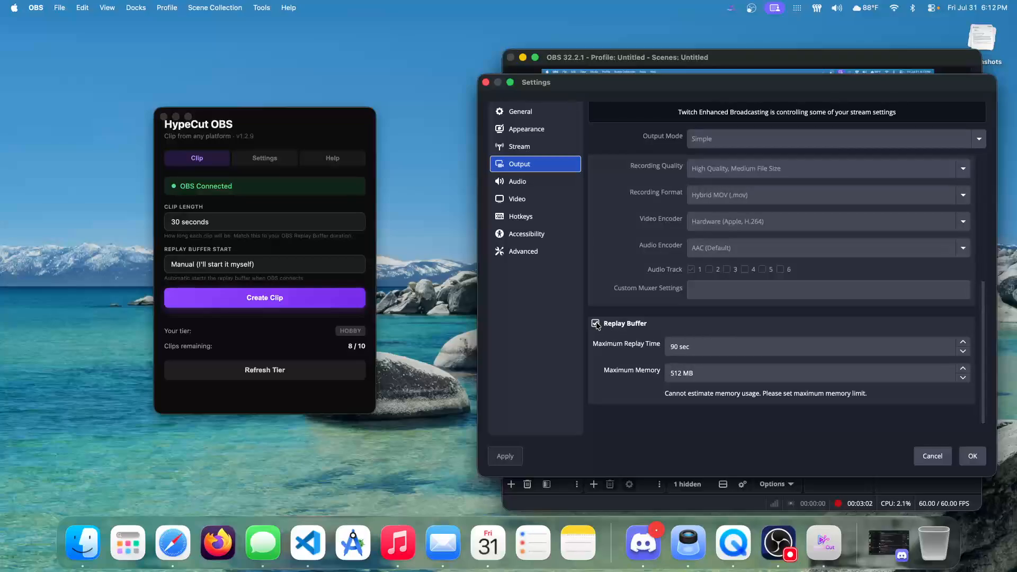
click(674, 344)
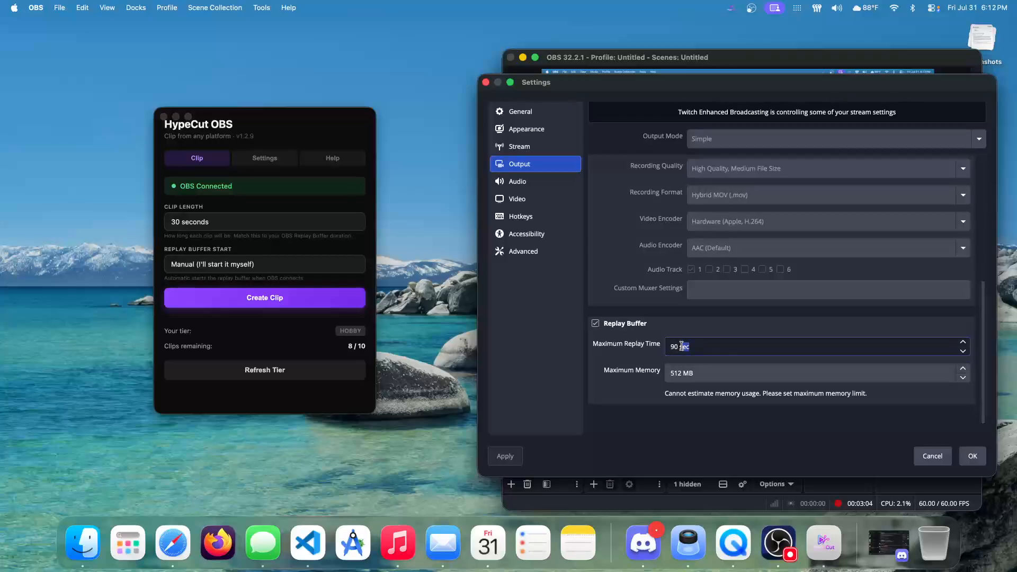
drag(679, 346, 651, 344)
text(30)
click(503, 456)
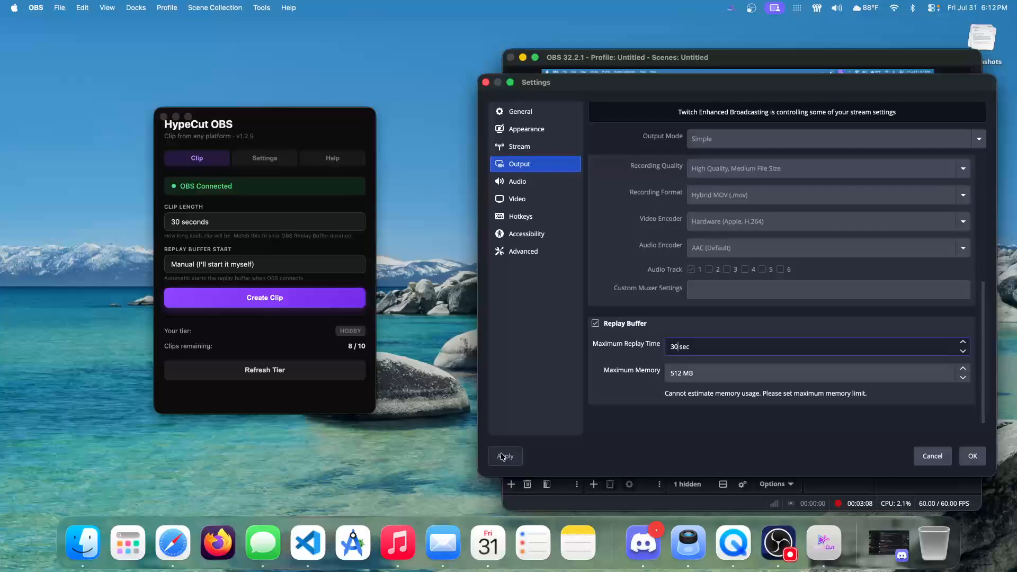
click(972, 456)
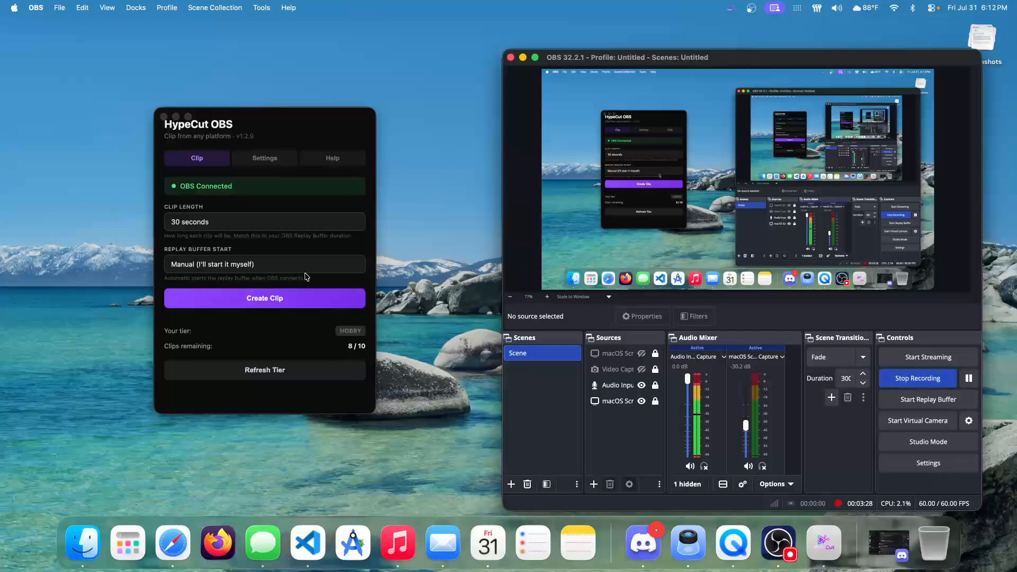
Open the HypeCut OBS settings and review the connection, global hotkey and clip save directory fields.
click(253, 162)
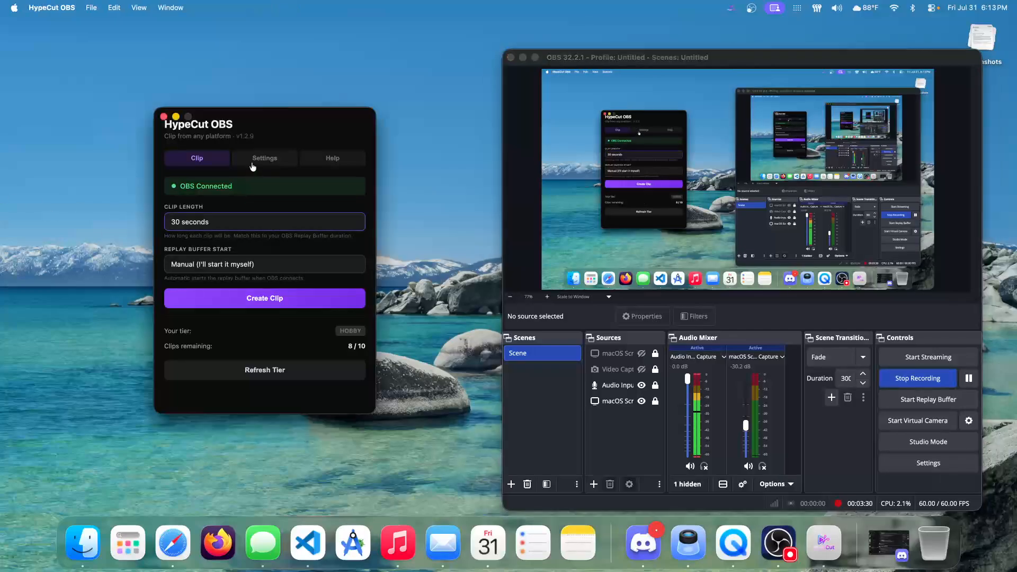
scroll(254, 278, up, 3)
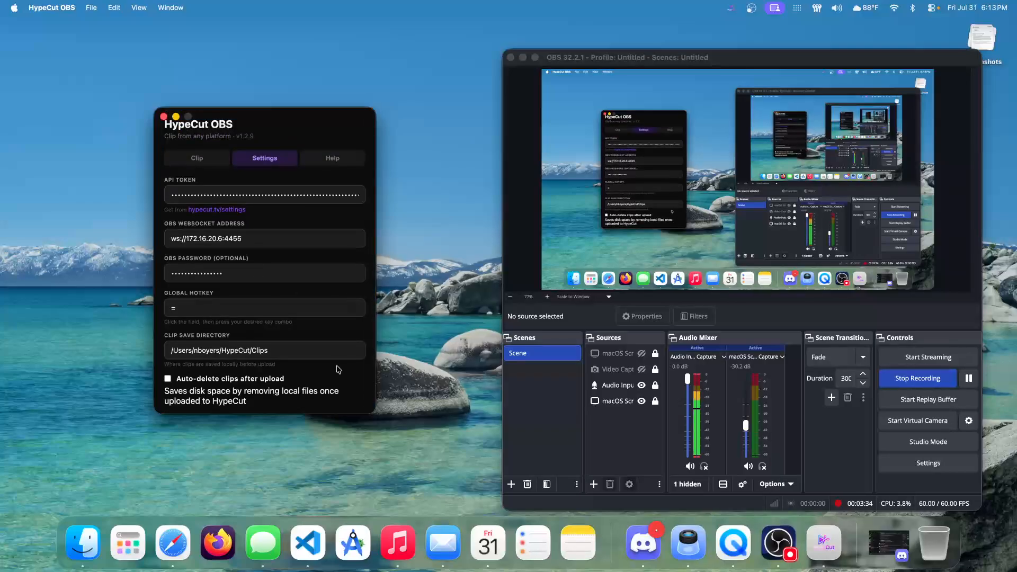
Switch to Discord, look through the HypeCut HQ server's general channel, and minimize the Discord window.
click(642, 535)
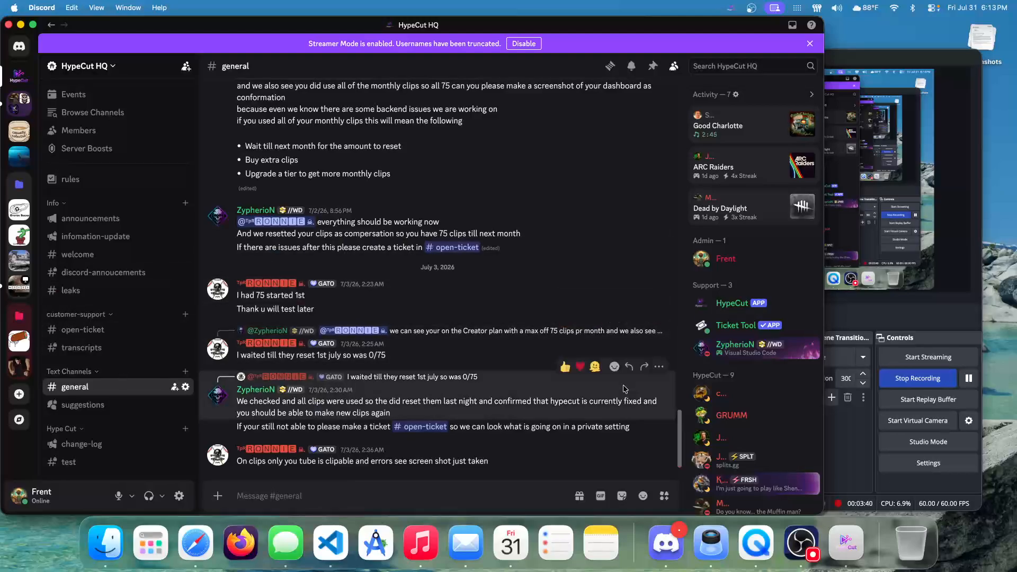
scroll(694, 355, down, 5)
scroll(694, 355, up, 5)
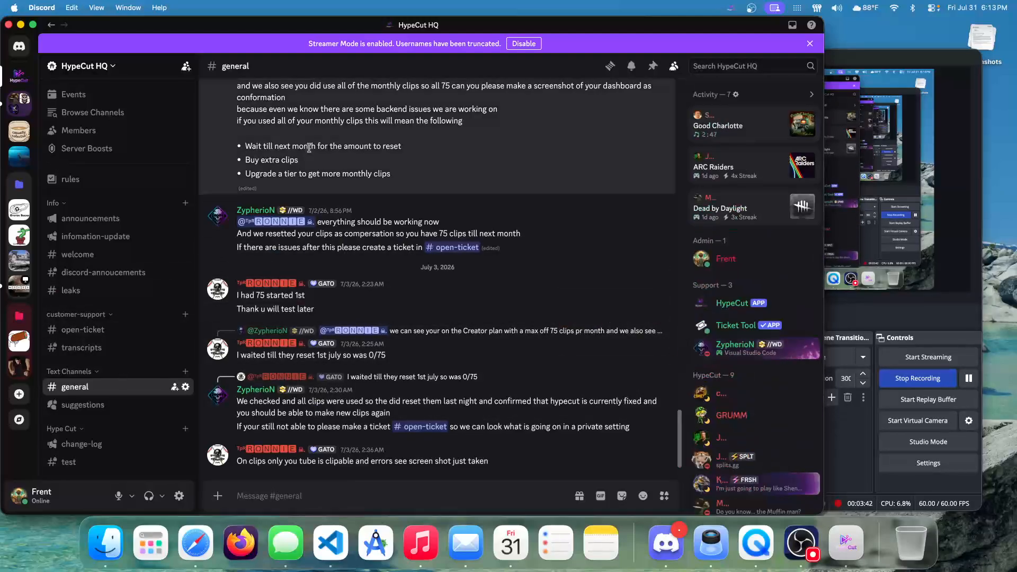
click(21, 25)
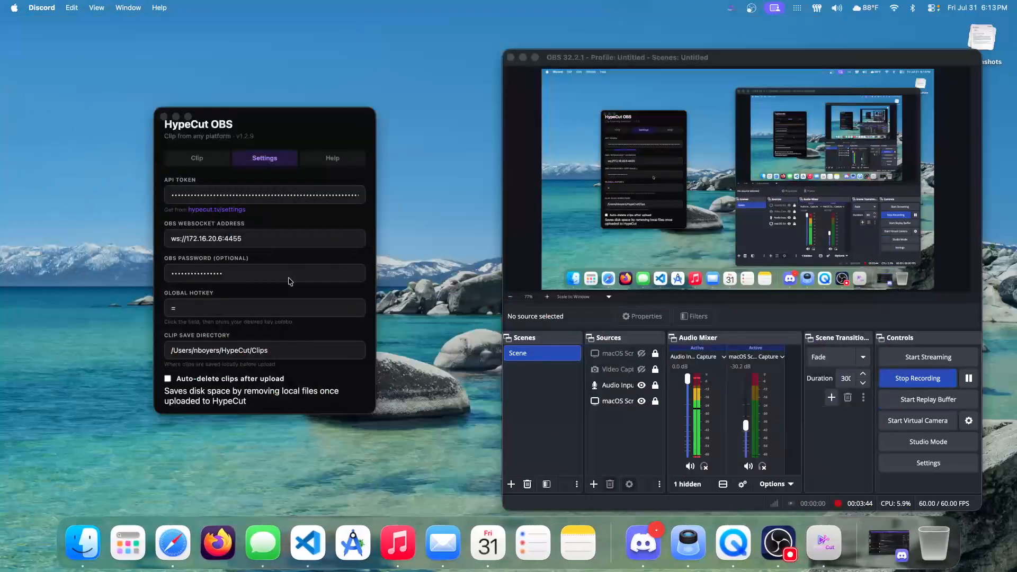